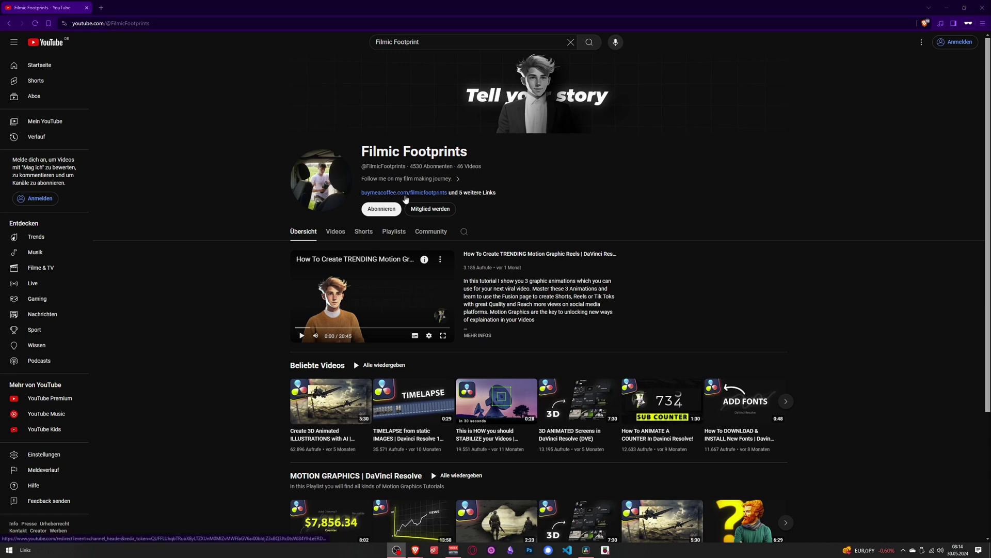
Open Filmic Footprints' Buy Me a Coffee page using the channel header link.
left_click(422, 194)
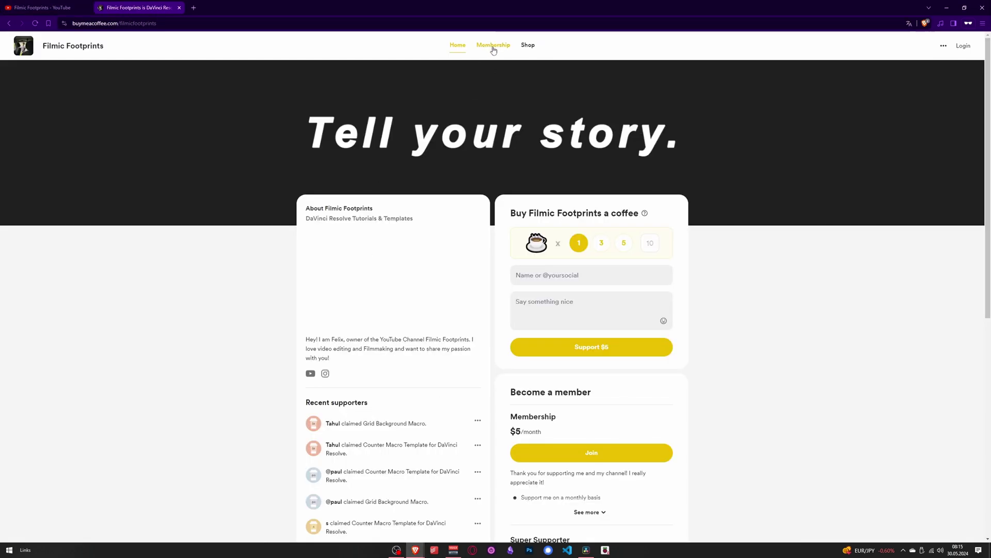
Open the Counter Macro Template card from the Shop and enter a fair price of 0.
left_click(528, 46)
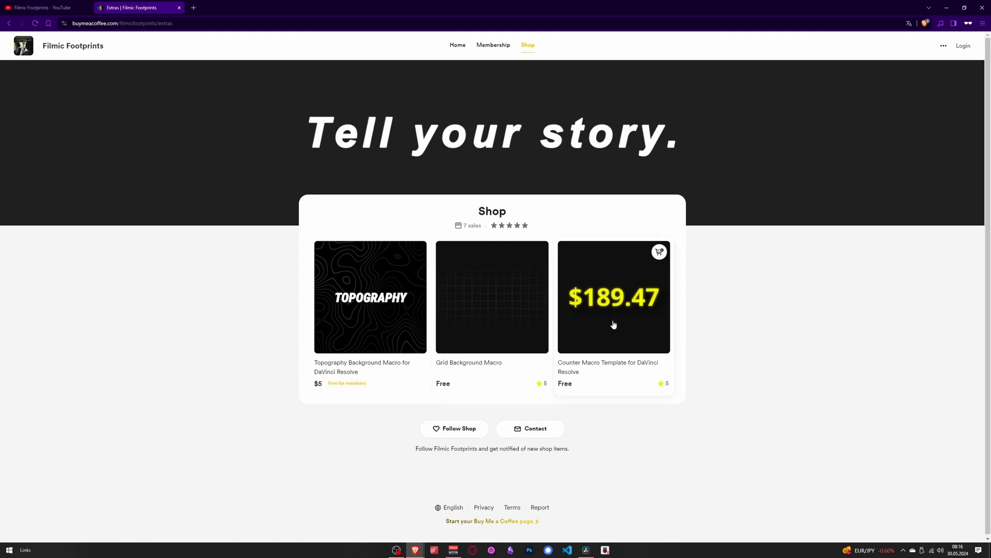
left_click(613, 309)
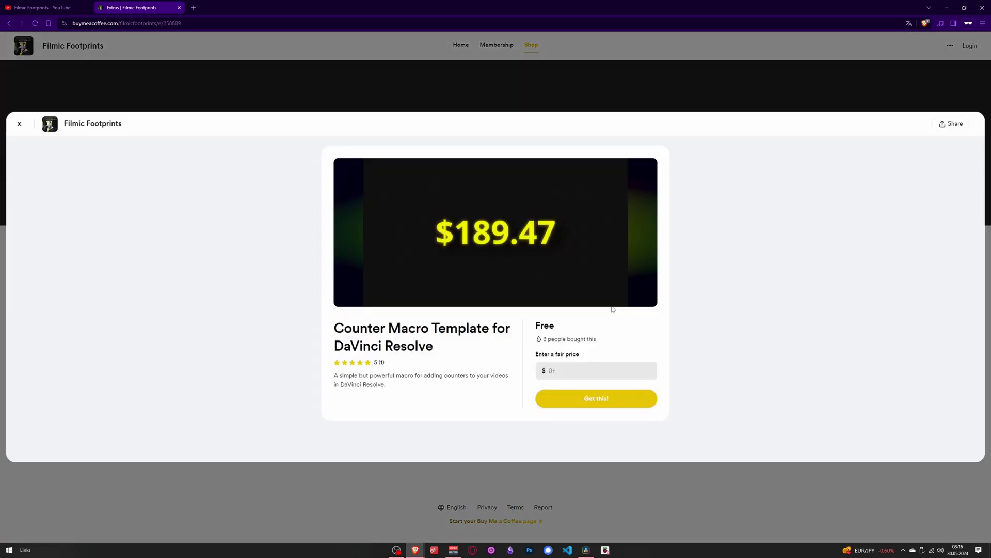
left_click(565, 370)
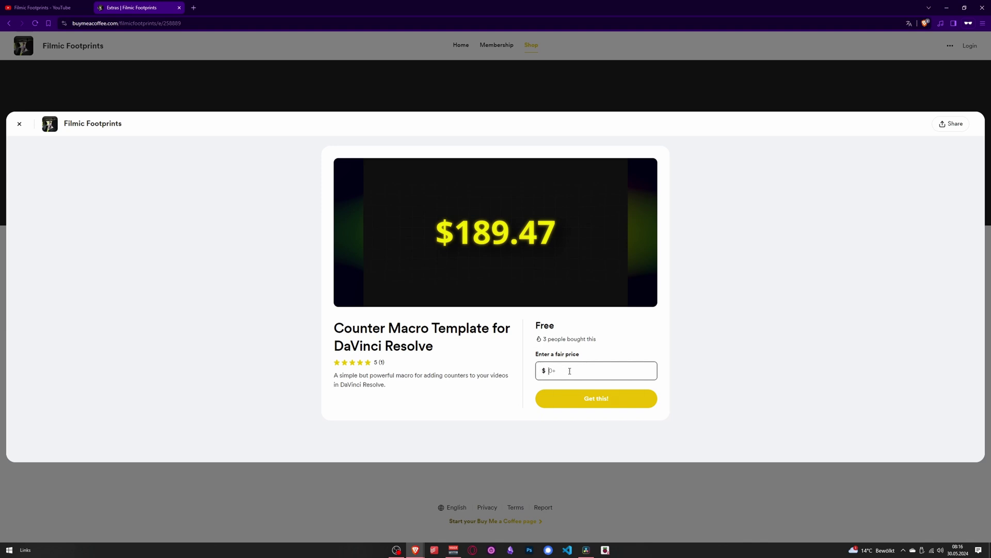
type("0")
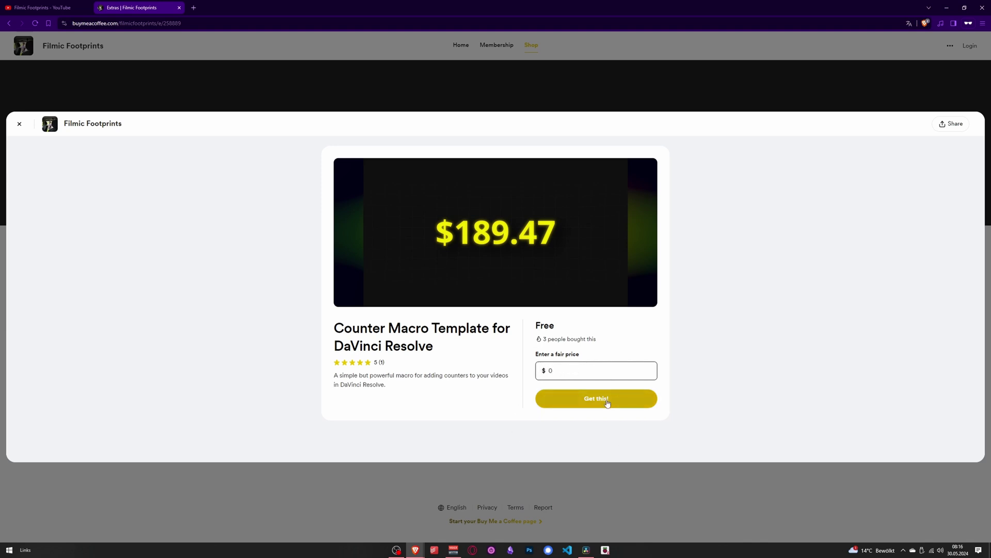
Claim the template with Get this! and fill in the buyer's name at checkout.
left_click(602, 402)
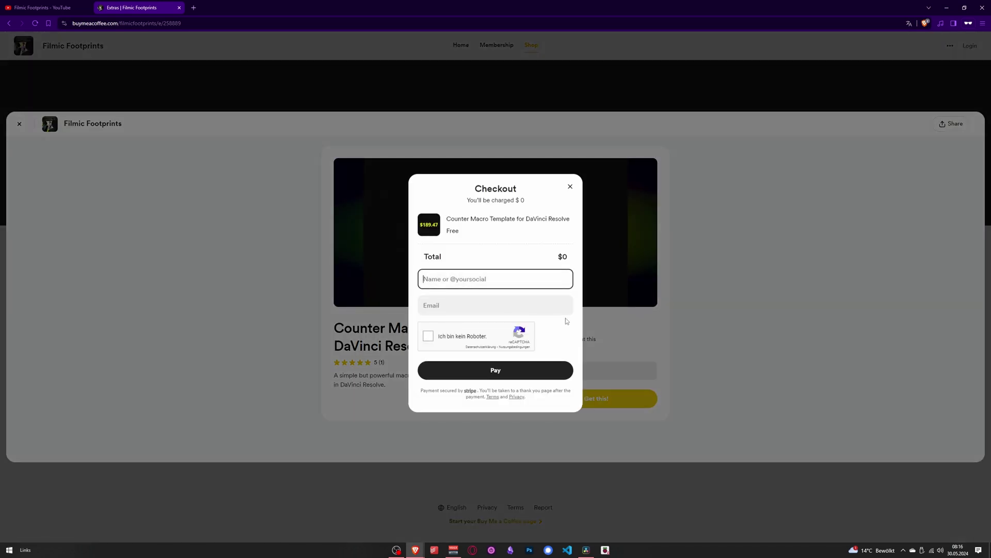
type("@filmic footpr")
key("BackSpace")
key("BackSpace")
key("BackSpace")
type("tprinnts")
left_click(506, 303)
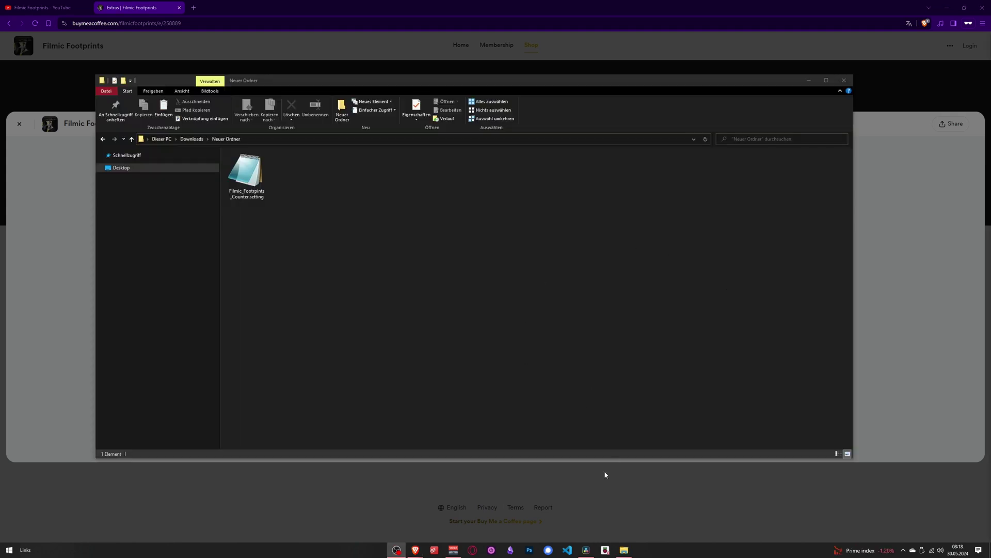
Bring DaVinci Resolve forward and switch to the Fusion page.
mouse_move(586, 549)
left_click(622, 526)
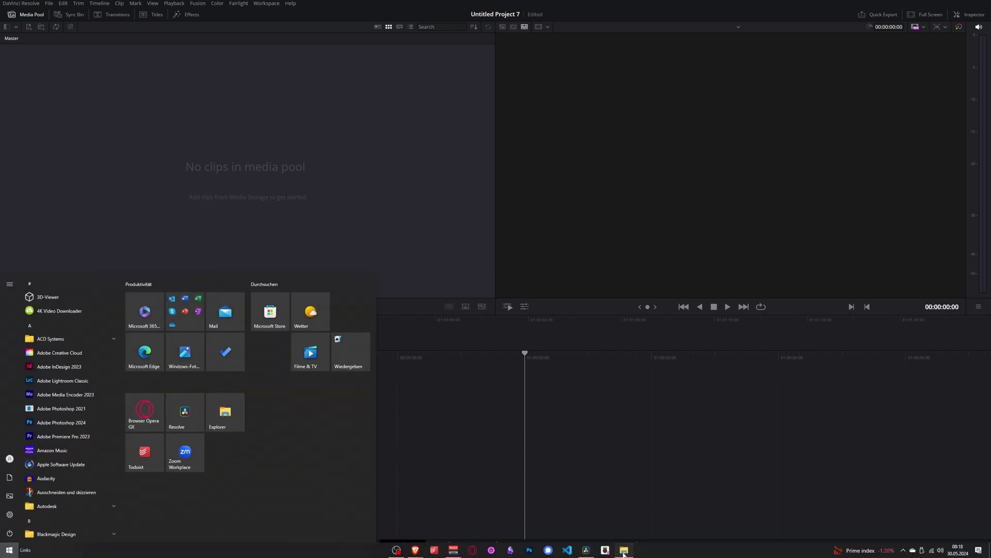
left_click(495, 552)
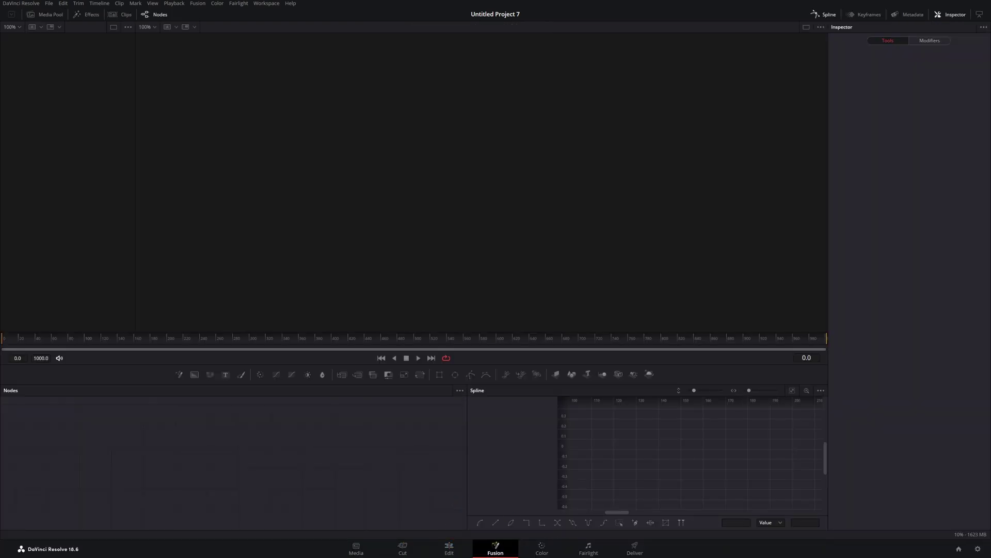
Drag Filmic_Footprints_Counter.setting from Explorer into the Nodes panel and place the Counter node.
key("alt+Tab")
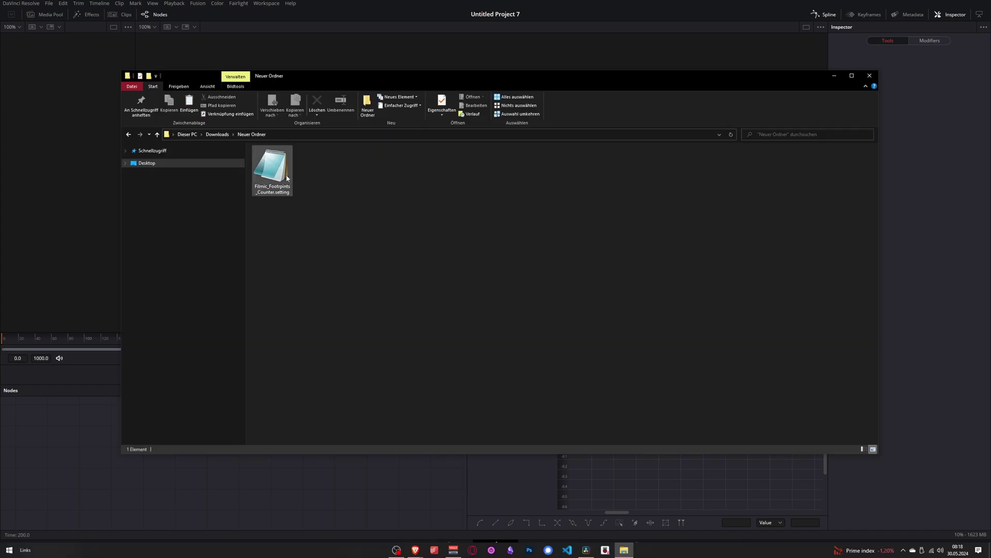
left_click_drag(274, 171, 87, 478)
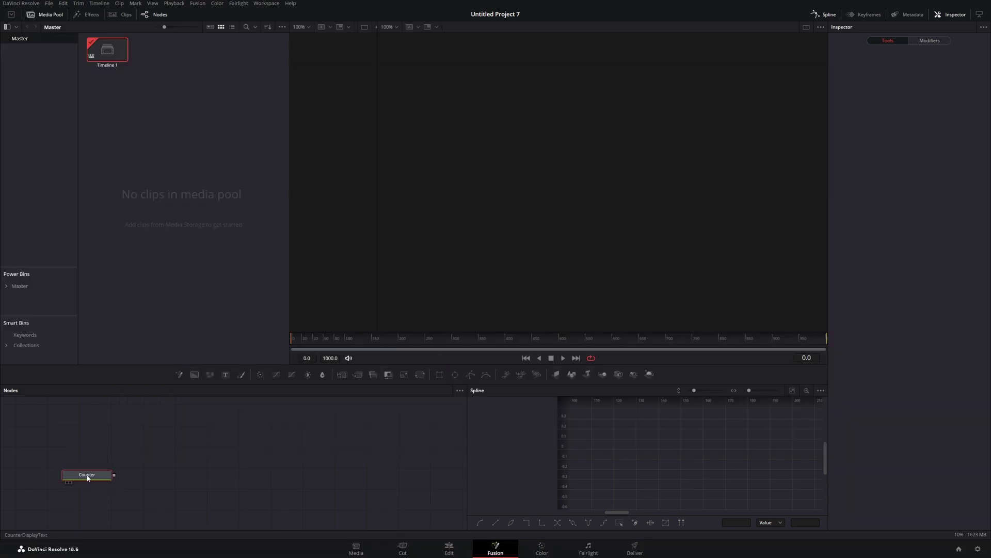
left_click_drag(263, 458, 204, 458)
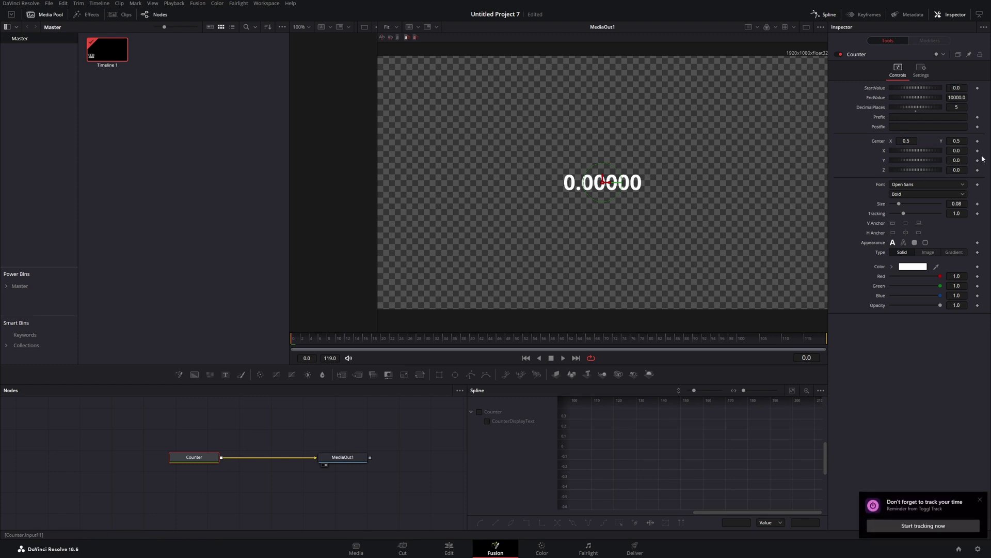
Set the Counter's StartValue to 10, then start editing EndValue.
left_click(957, 88)
type("10")
key("Return")
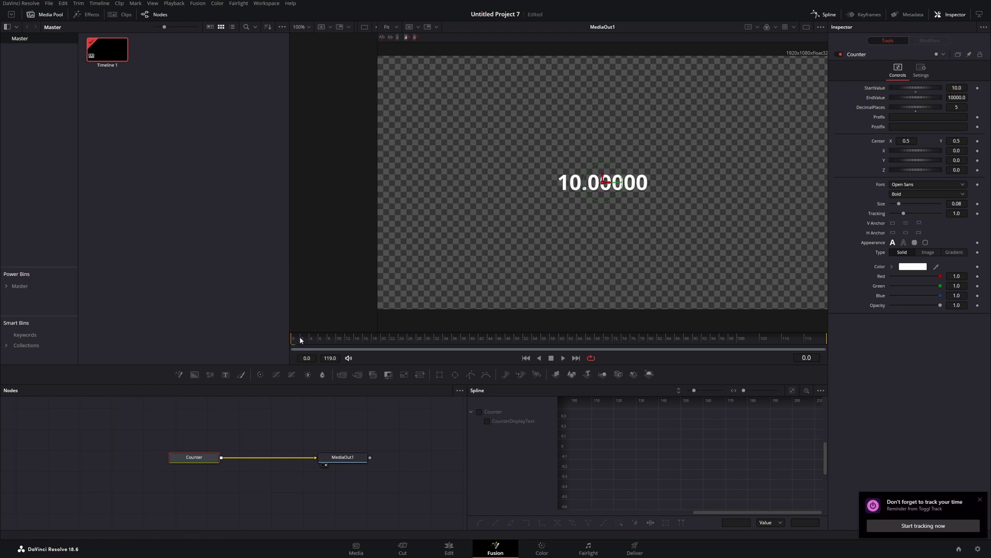
left_click(956, 97)
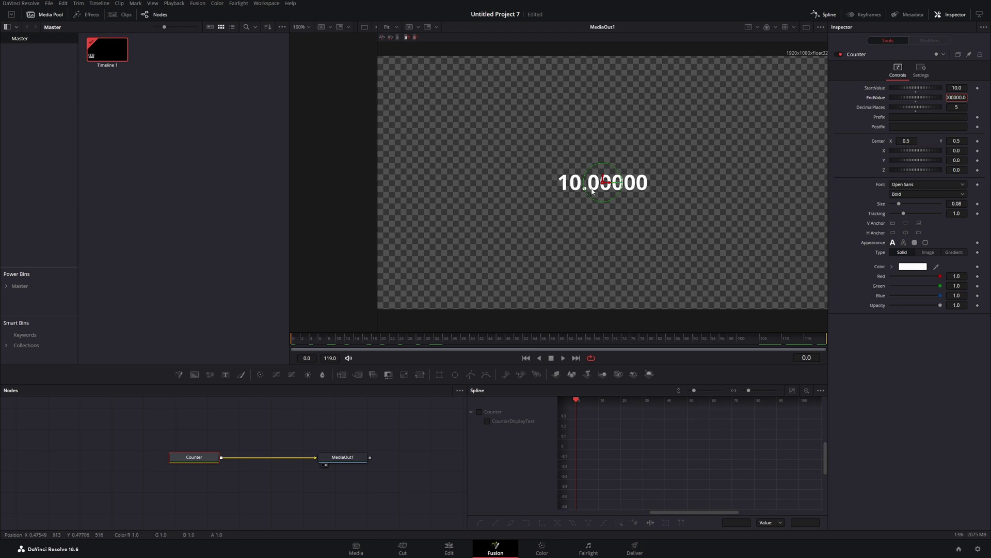
Set 2 decimal places and EndValue 1000000, then check the last frame and scrub back to 0.
left_click(923, 107)
left_click_drag(922, 109, 910, 108)
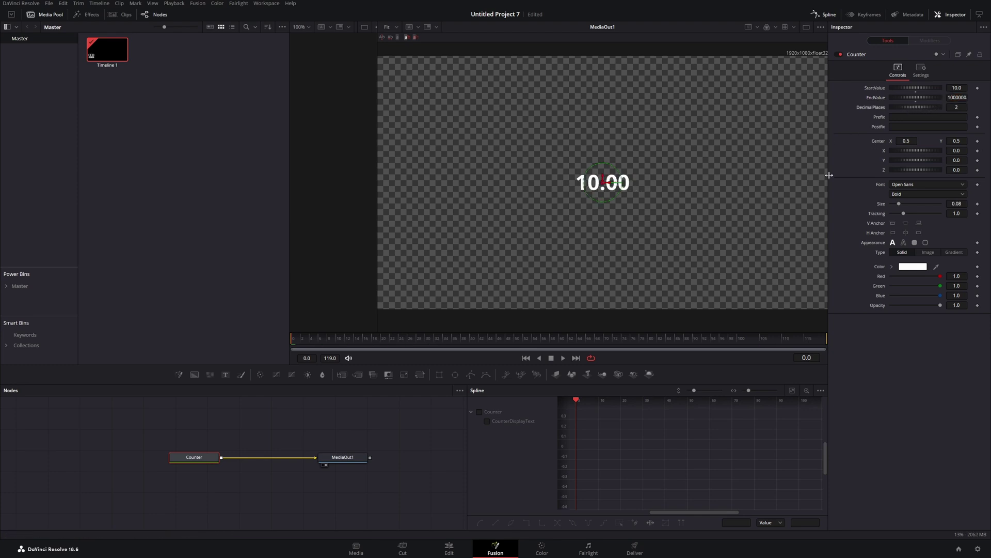
left_click(956, 96)
left_click_drag(957, 97, 986, 145)
type("1000000")
key("Tab")
left_click(823, 338)
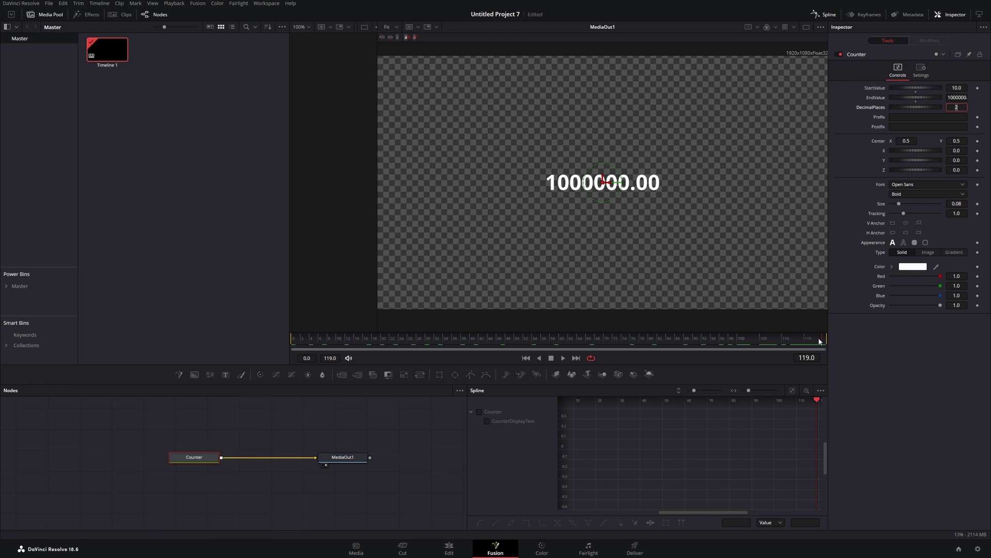
left_click_drag(823, 350, 293, 348)
Try $ and then 'Subscribers' as the Prefix text, then clear it.
left_click(897, 117)
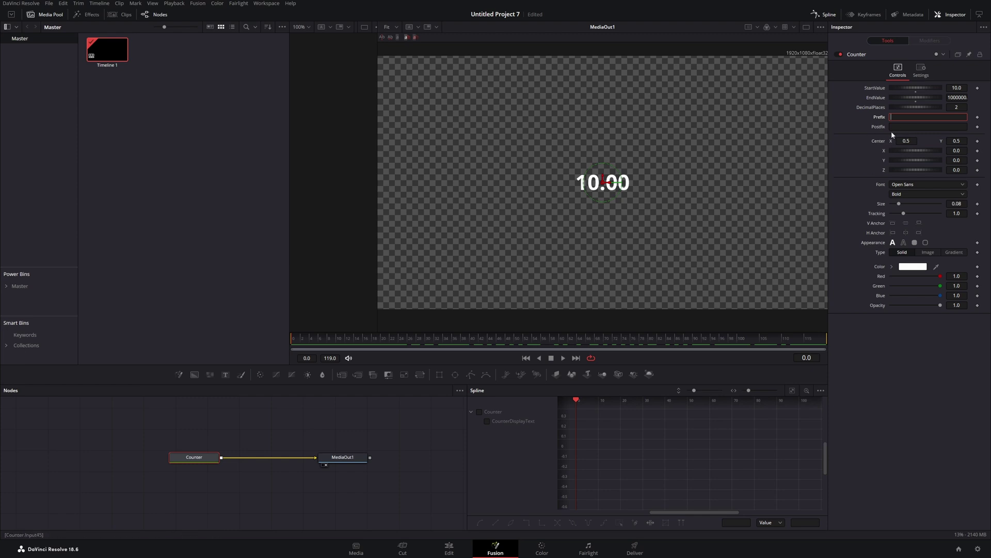
type("$")
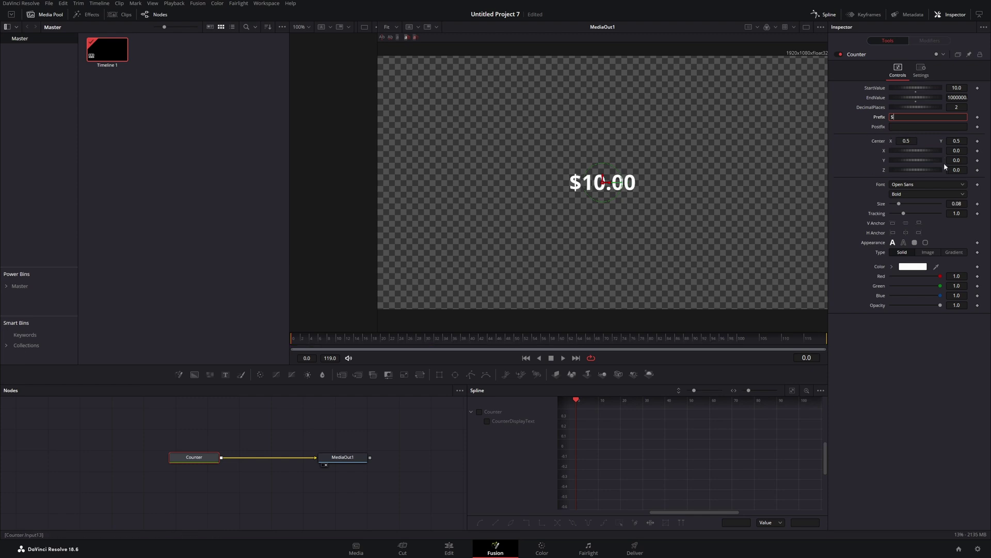
key("BackSpace")
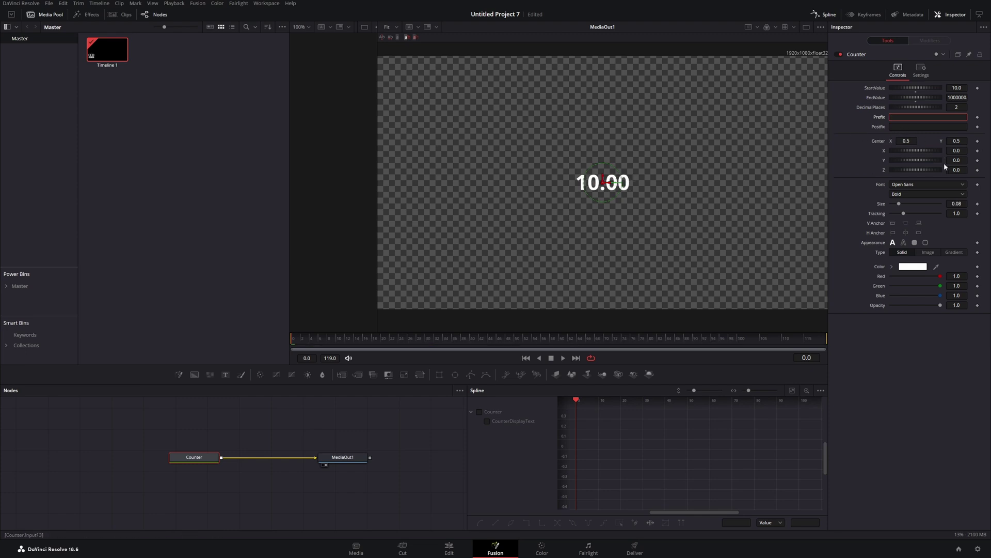
type("Subs")
type("criber s")
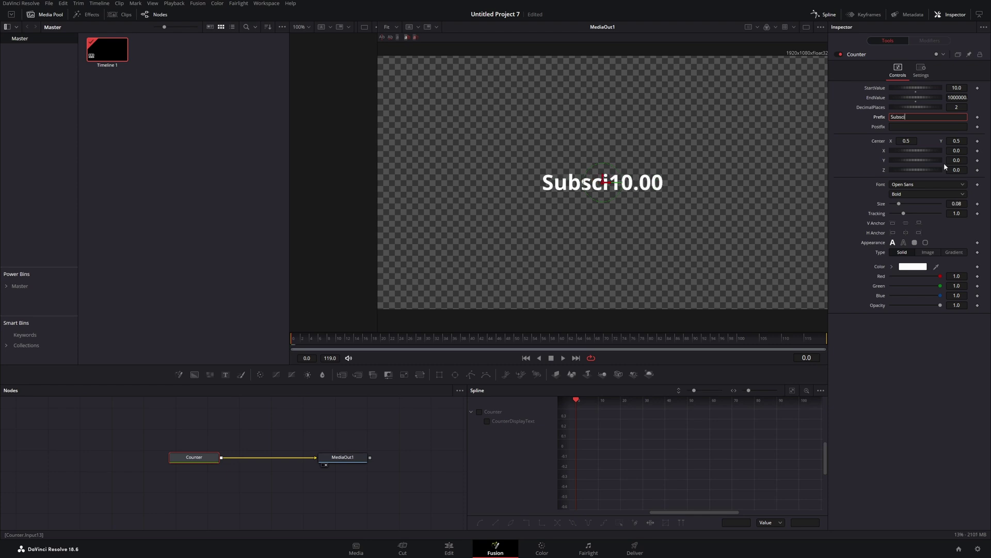
key("BackSpace")
key("BackSpace")
type("s")
key("BackSpace")
key("BackSpace")
key("BackSpace")
key("BackSpace")
key("BackSpace")
key("BackSpace")
key("BackSpace")
key("BackSpace")
key("BackSpace")
key("BackSpace")
key("BackSpace")
key("BackSpace")
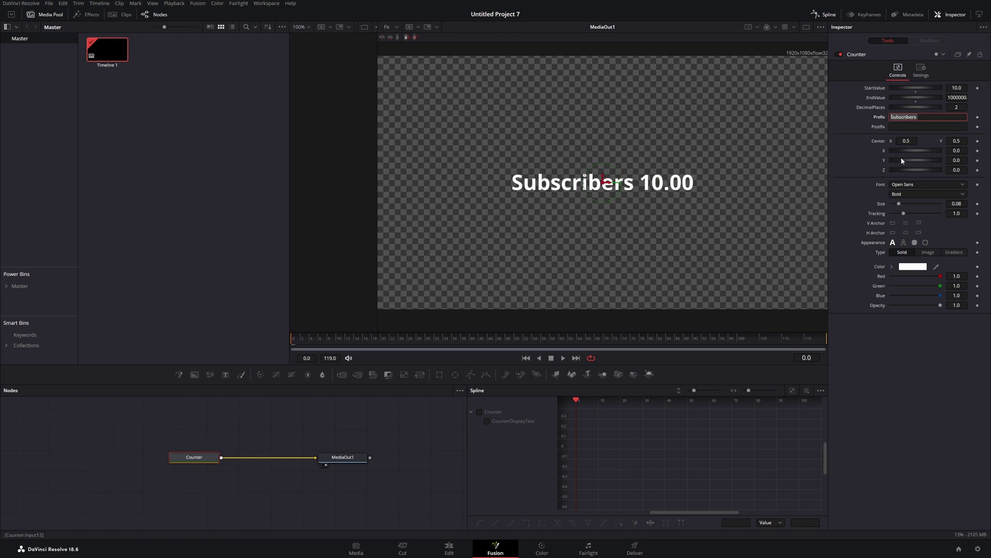
Add ' Subscribers' as the Postfix, preview the count, then delete it.
left_click(902, 126)
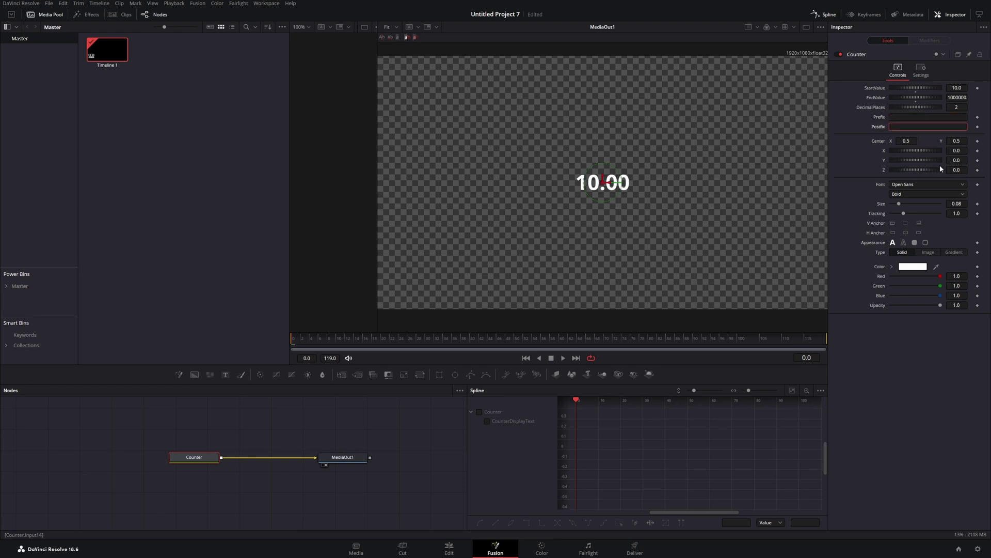
type("Subscribers")
left_click(892, 127)
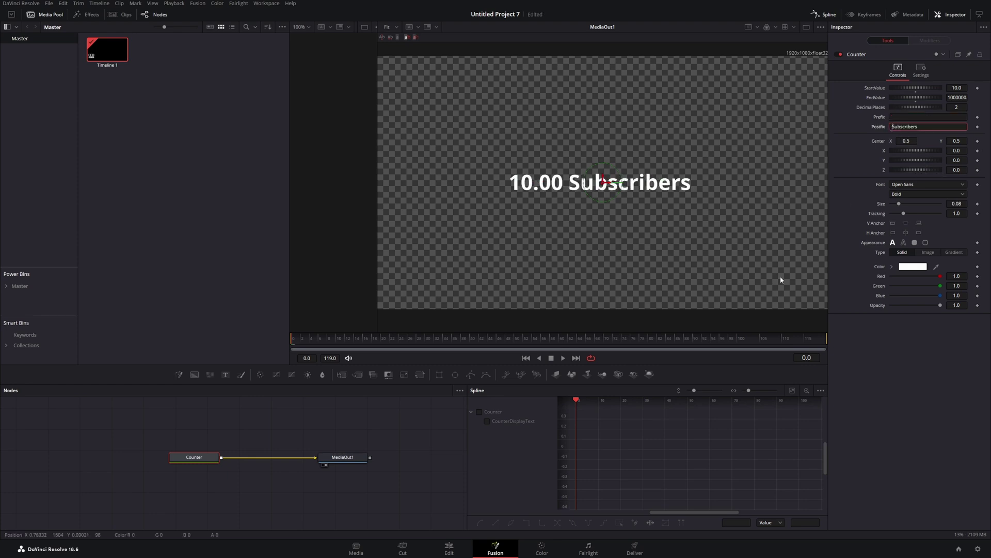
left_click(483, 337)
left_click_drag(483, 334, 259, 348)
double_click(911, 128)
key("BackSpace")
key("Return")
Set the Prefix to $ and clear a trial € Postfix so nothing follows the number.
left_click(912, 117)
type("$")
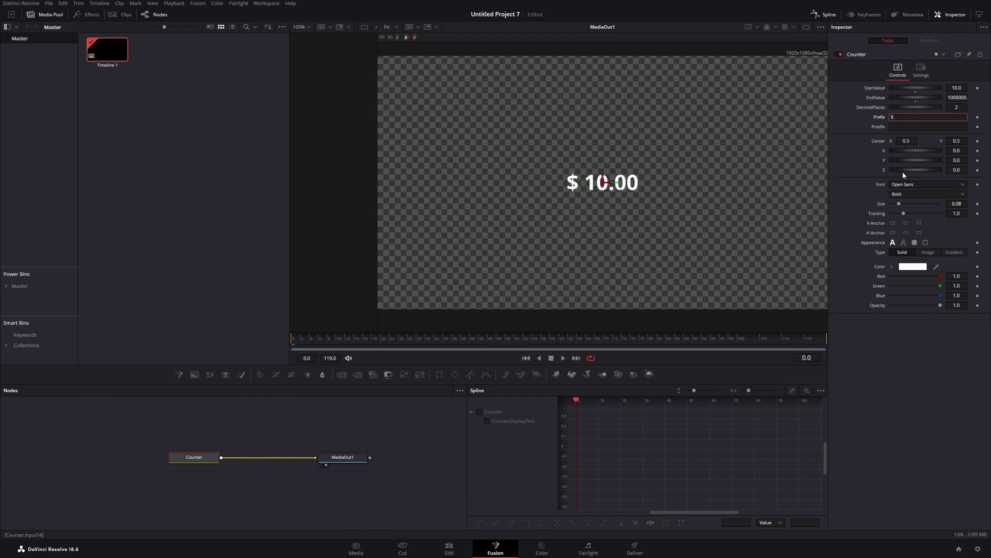
left_click(852, 161)
left_click(905, 126)
type("€")
key("Left")
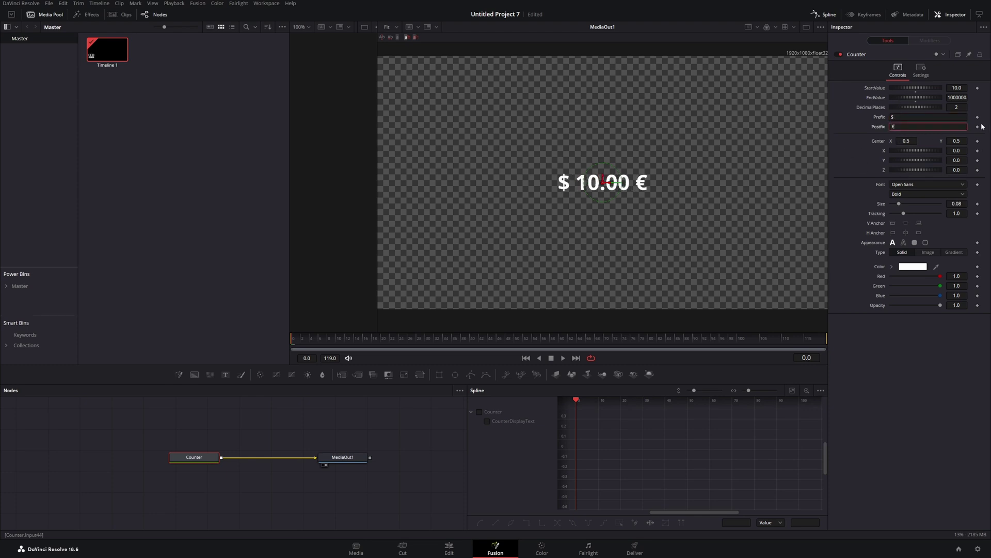
key("ctrl+a")
key("BackSpace")
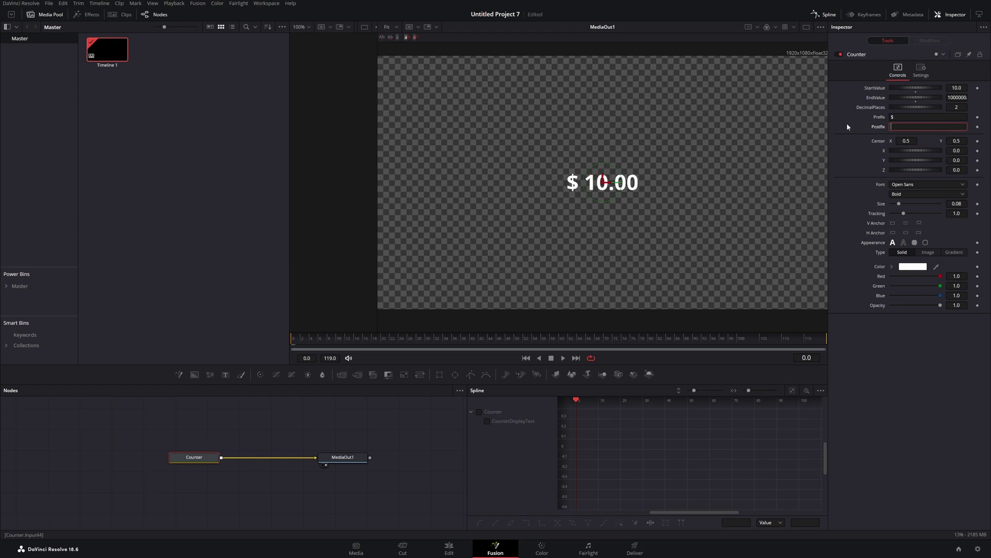
Shift the counter left and up via Center X and Y, previewing along the timeline.
left_click_drag(912, 141, 944, 170)
left_click(916, 151)
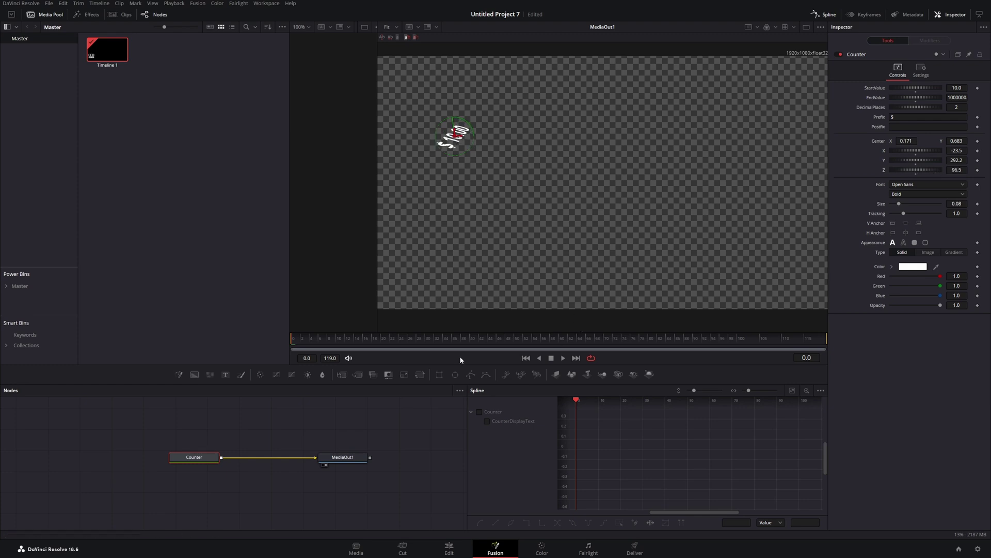
left_click_drag(439, 338, 281, 347)
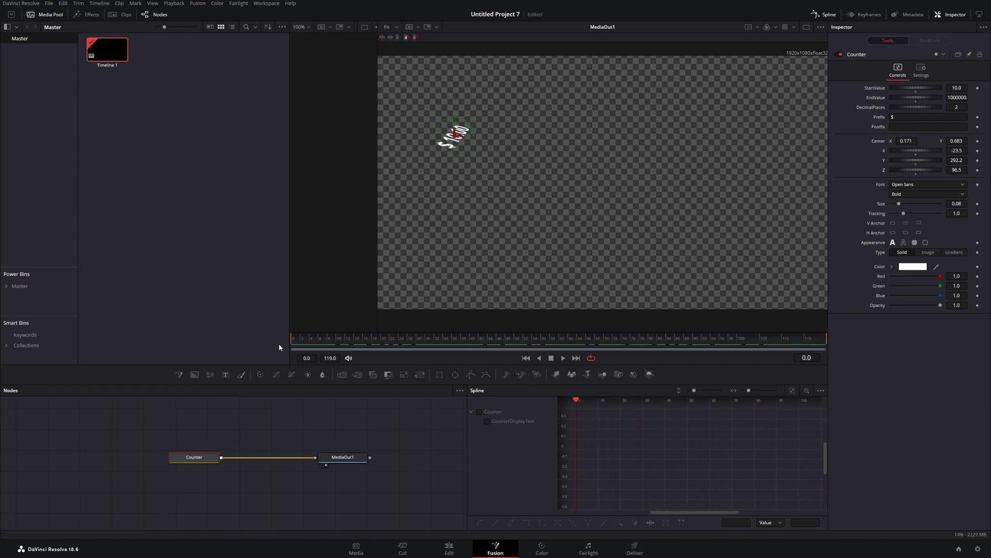
Reset the Z, Y and X rotations to 0 and select Center X for editing.
double_click(921, 170)
double_click(916, 160)
double_click(919, 151)
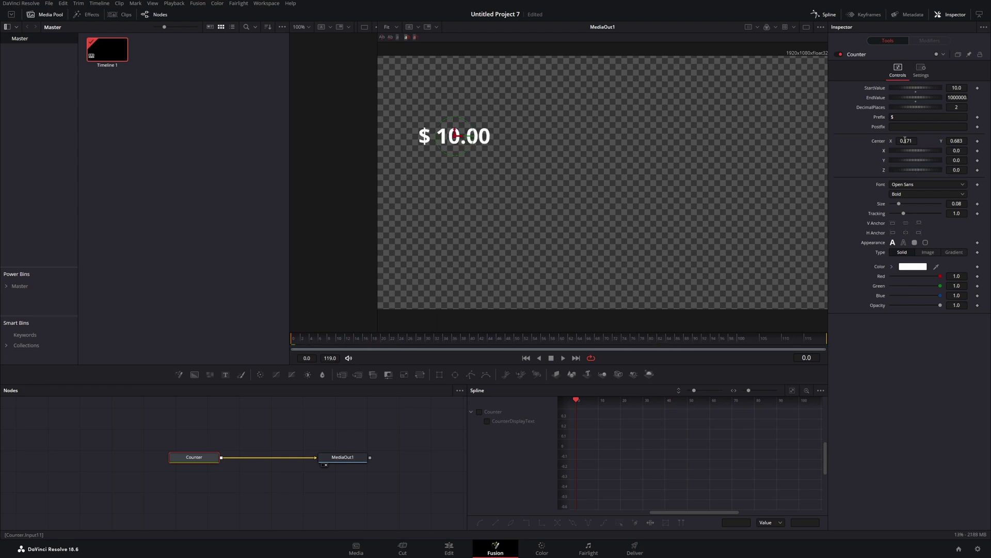
left_click(905, 140)
Centre the counter at X 0.5 and Y 0.5.
type(".5")
key("Return")
left_click(958, 140)
type(".5")
key("Tab")
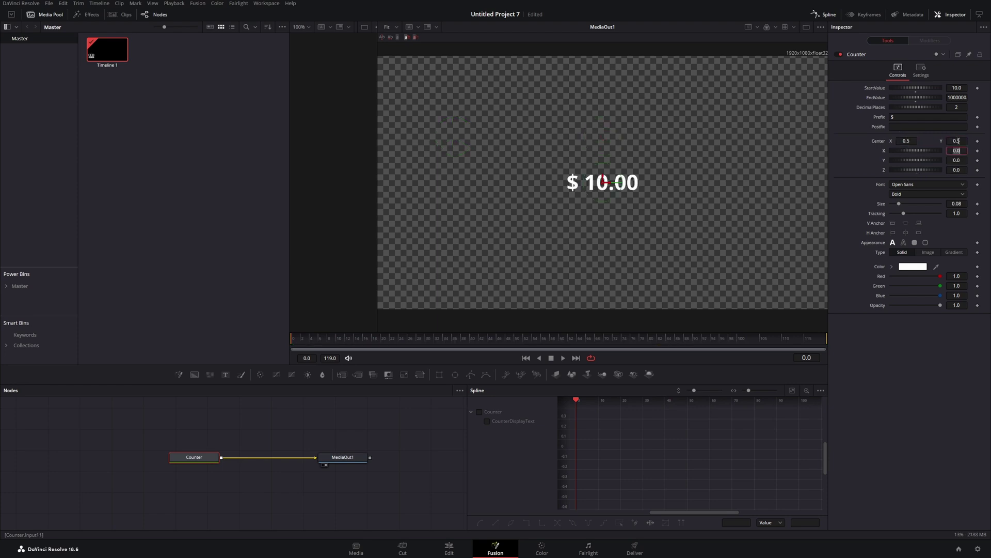
Set the counter font to Montserrat with the Black weight.
left_click(912, 183)
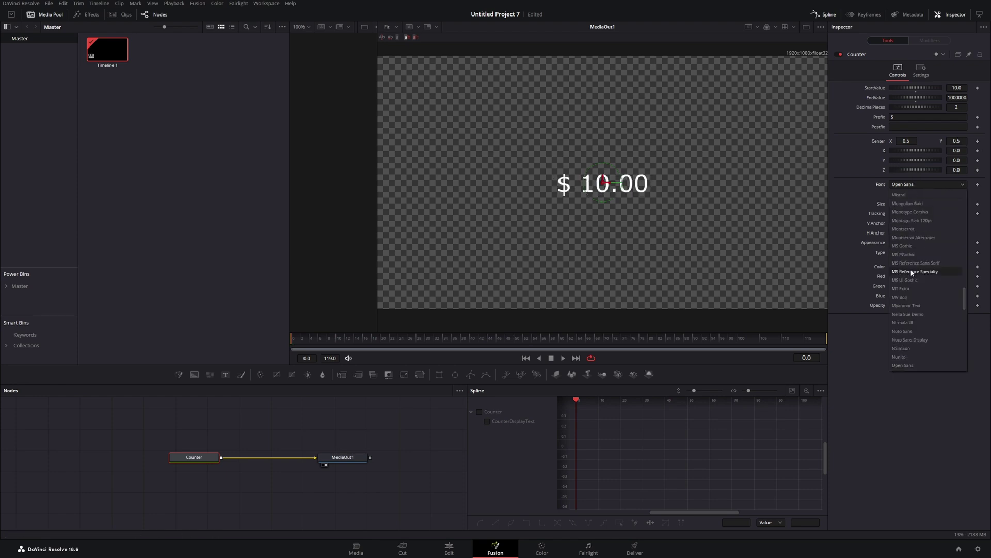
left_click(905, 229)
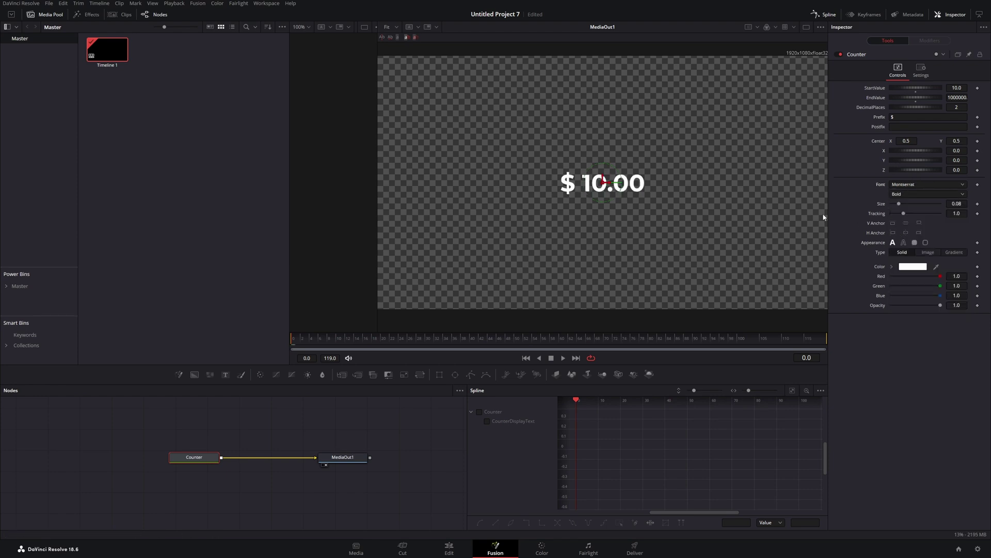
left_click(922, 194)
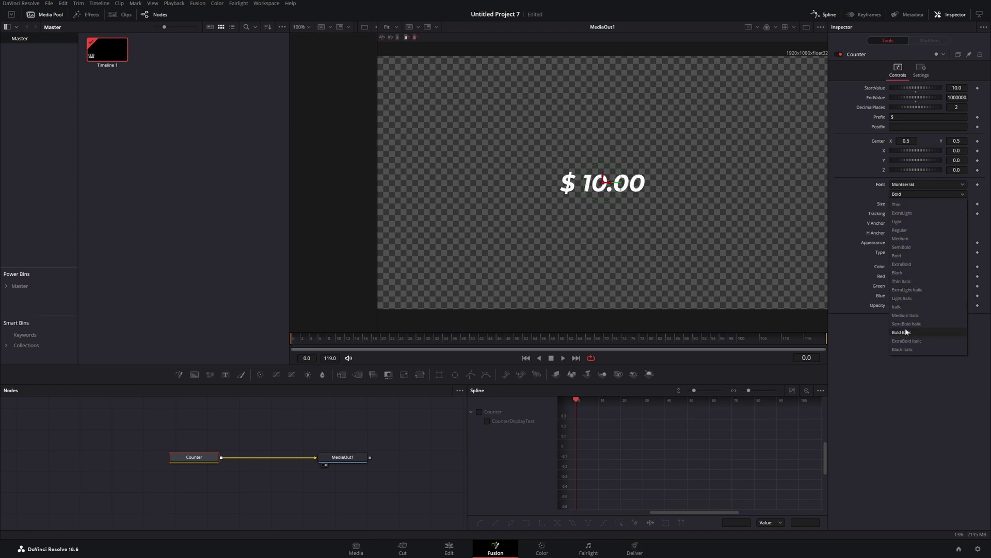
left_click(898, 273)
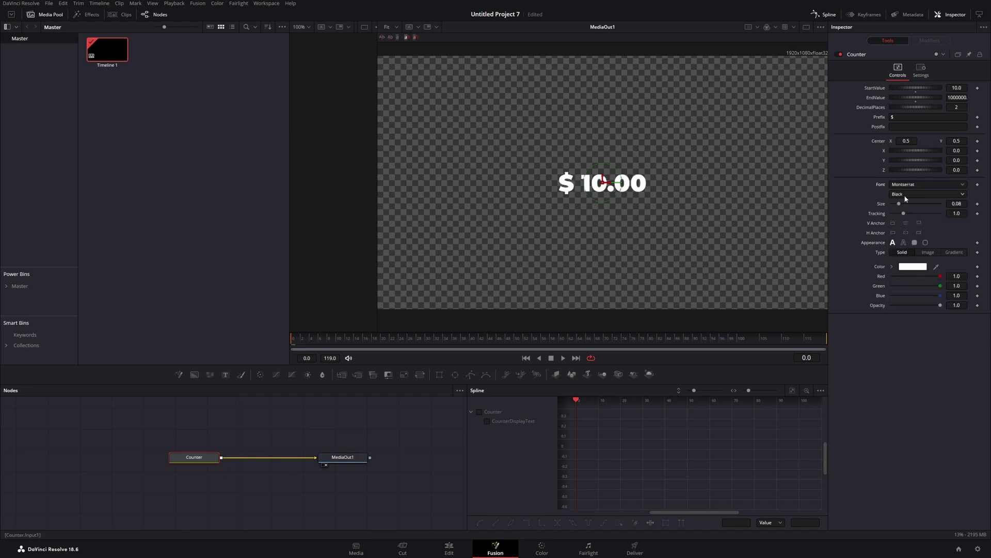
Enlarge the text to size 0.1457, reset Tracking to 1.0, set V Anchor middle, and play.
left_click_drag(899, 203, 908, 216)
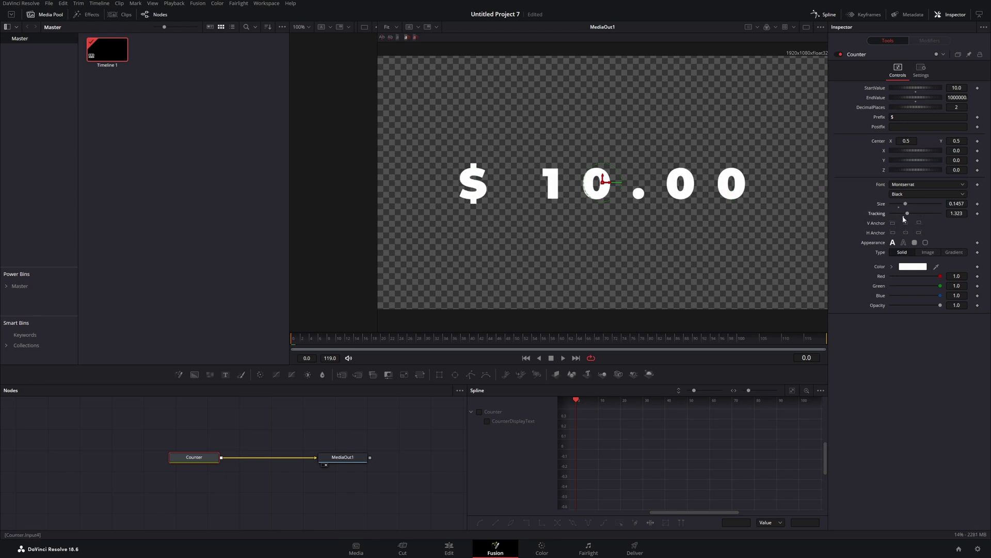
left_click(903, 217)
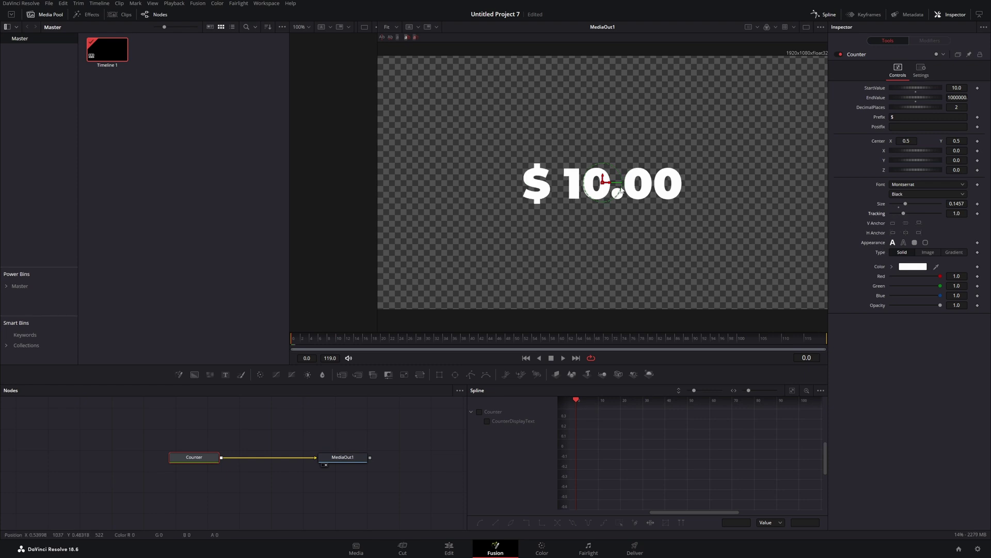
left_click(905, 223)
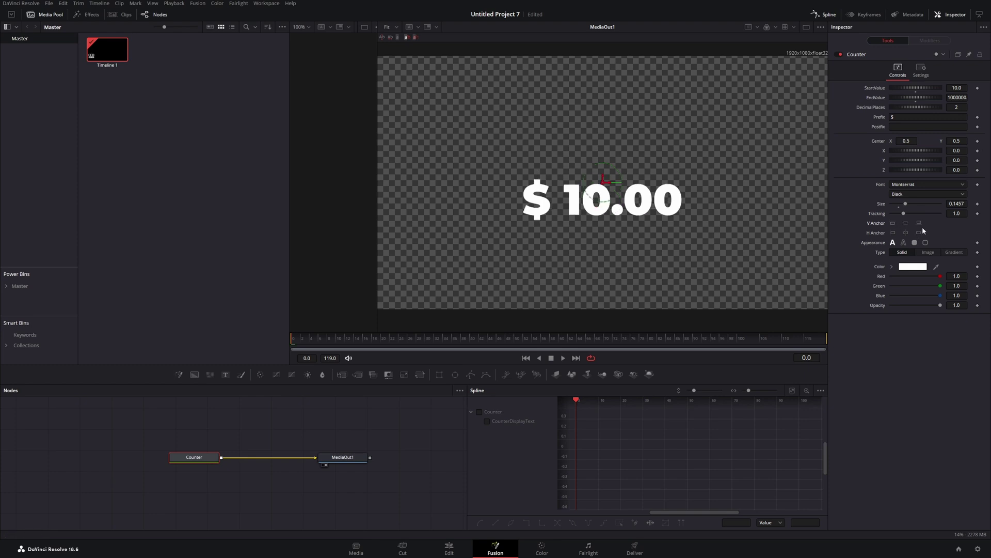
left_click(906, 223)
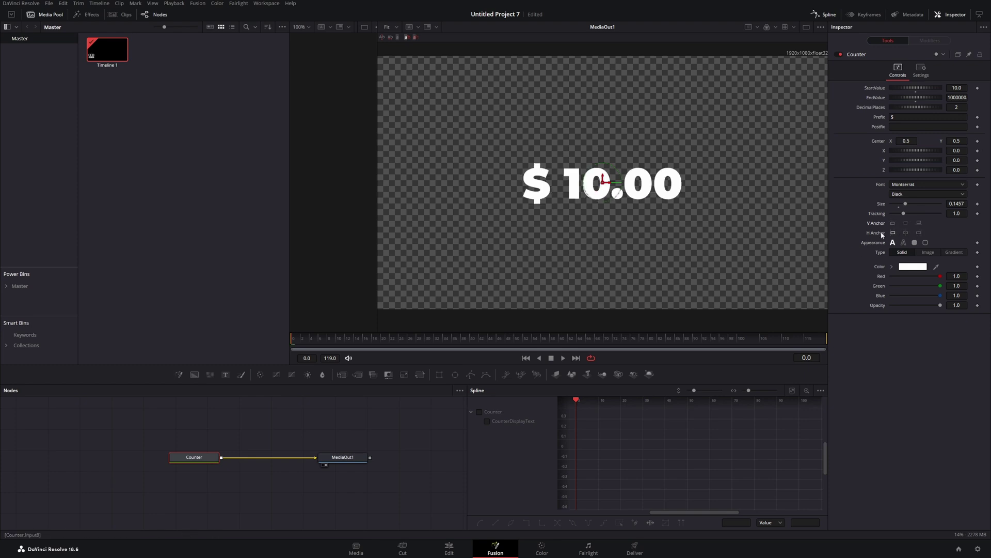
key("space")
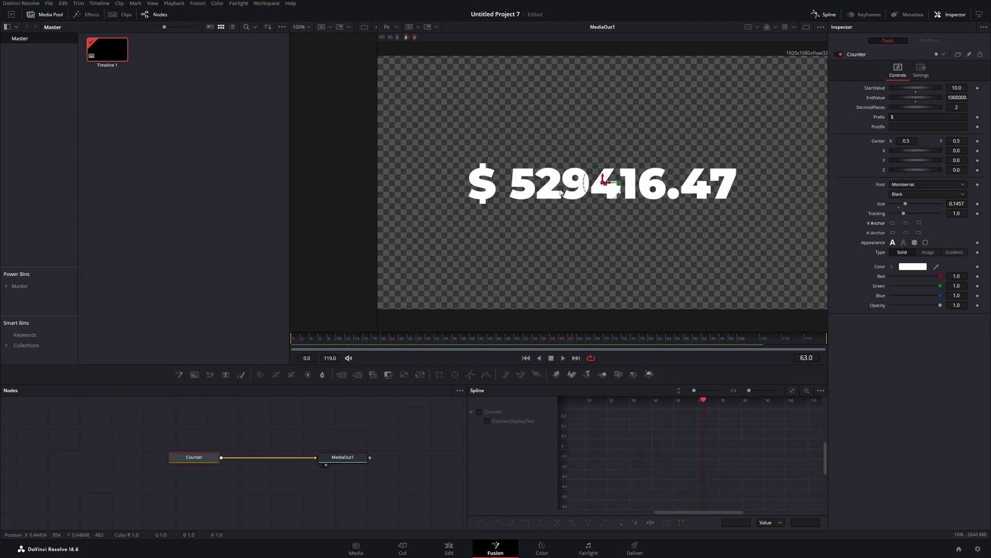
Left-anchor the text, move its centre left to X 0.196474, and scrub to check.
left_click(893, 233)
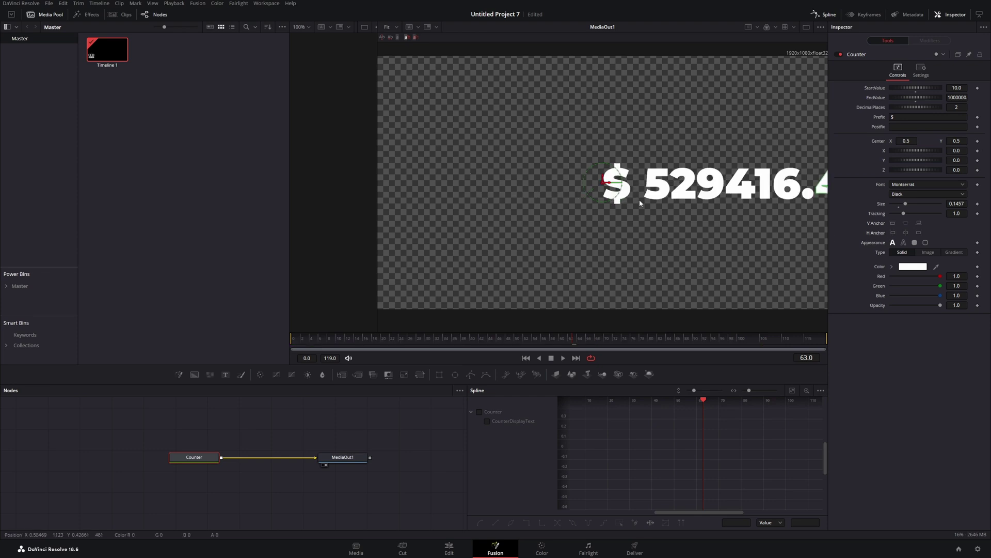
left_click_drag(607, 183, 466, 183)
left_click_drag(545, 342, 753, 347)
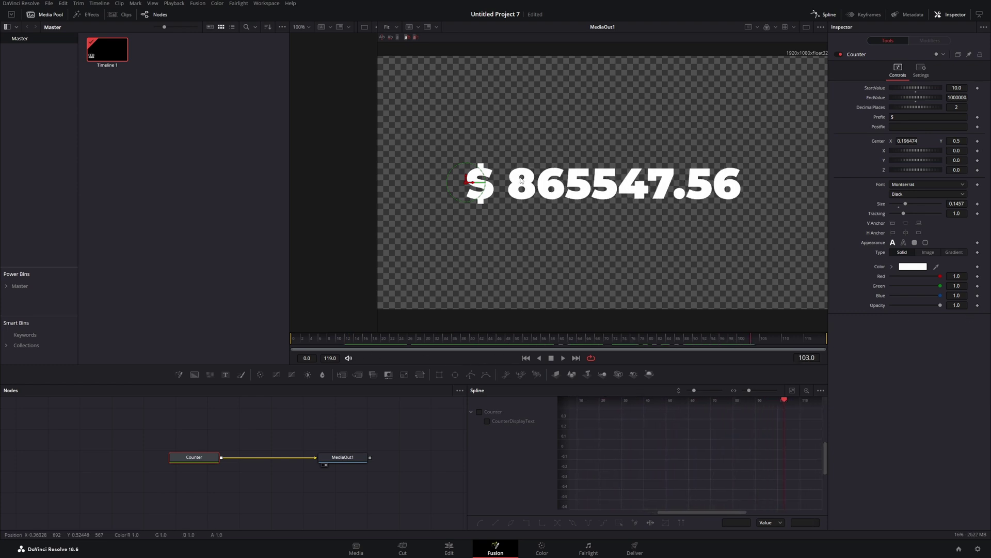
Remove the '$' prefix and add ' Subs' as the counter's postfix.
double_click(891, 117)
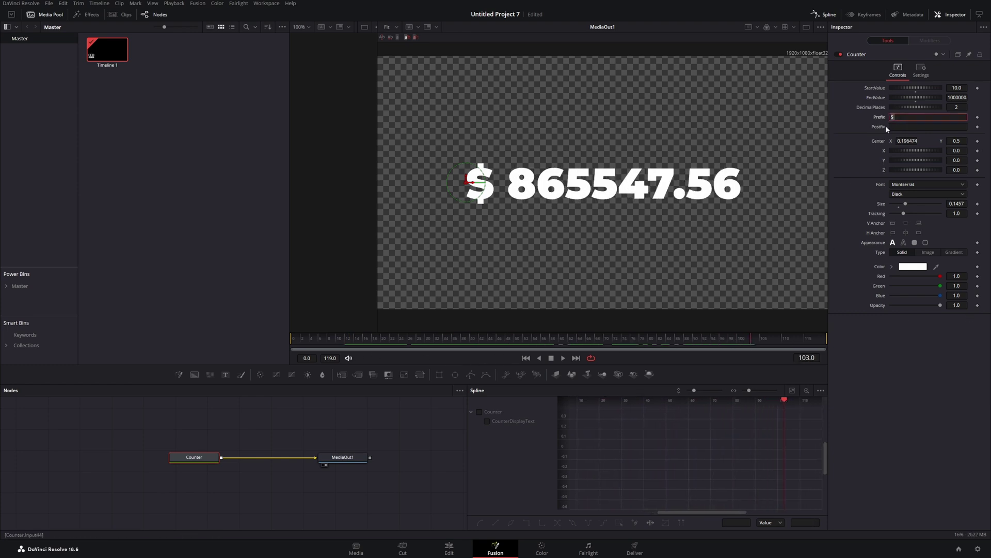
key("BackSpace")
left_click(896, 126)
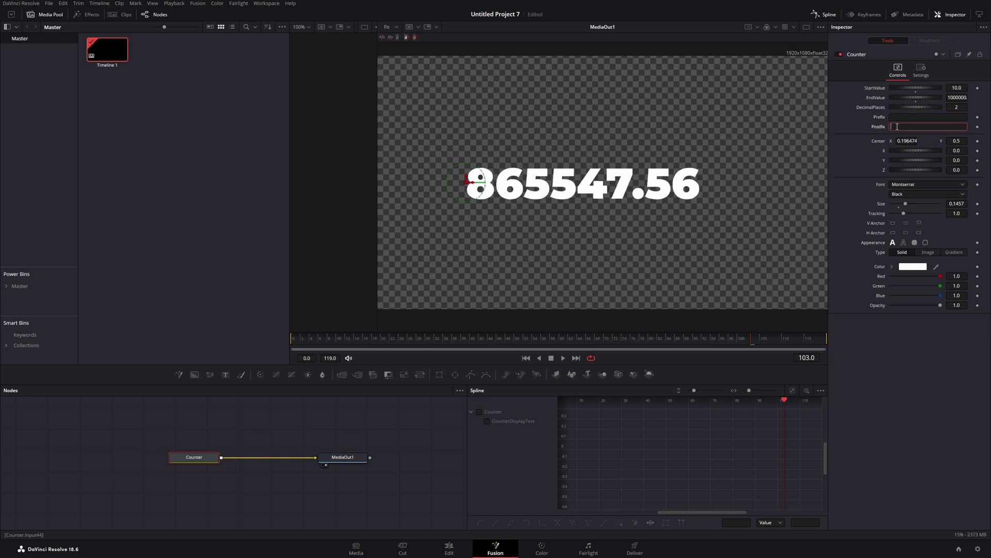
type("Subs")
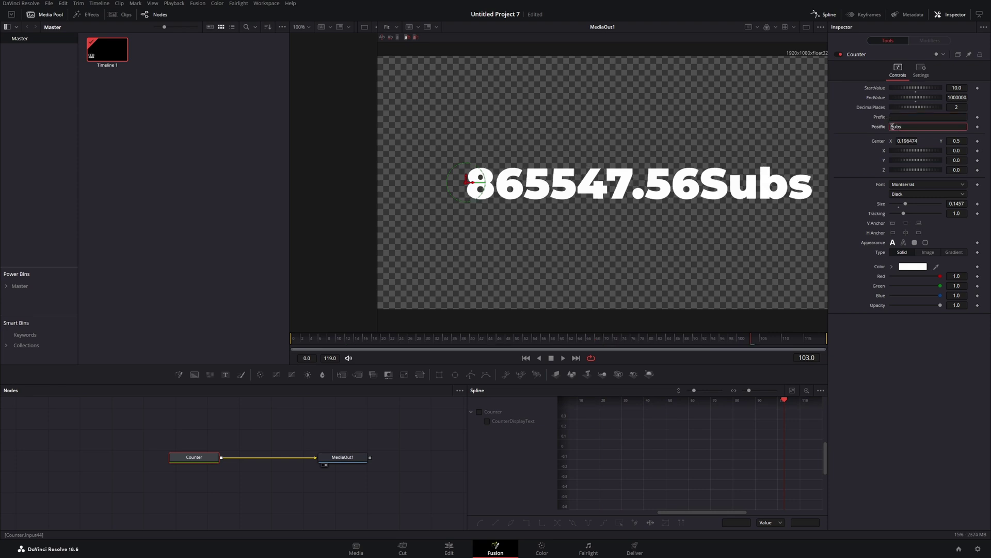
left_click(892, 127)
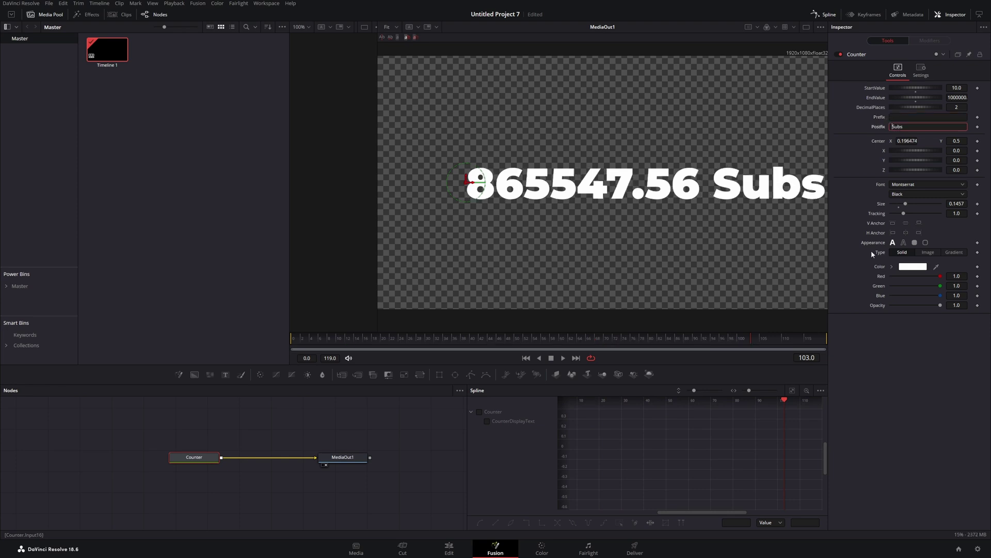
Right-anchor the text, shift the counter right so it fits, and replay from the start.
left_click(919, 233)
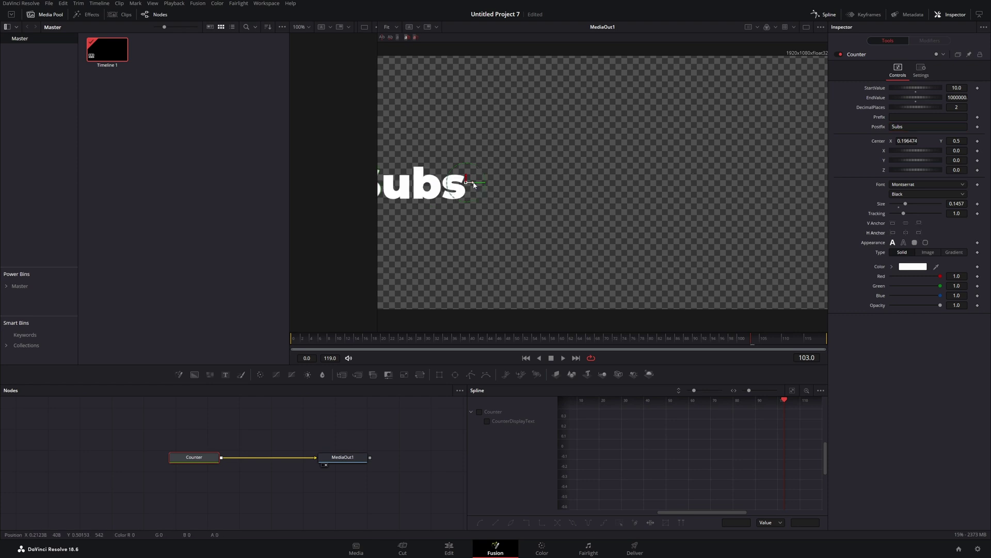
left_click_drag(474, 184, 793, 204)
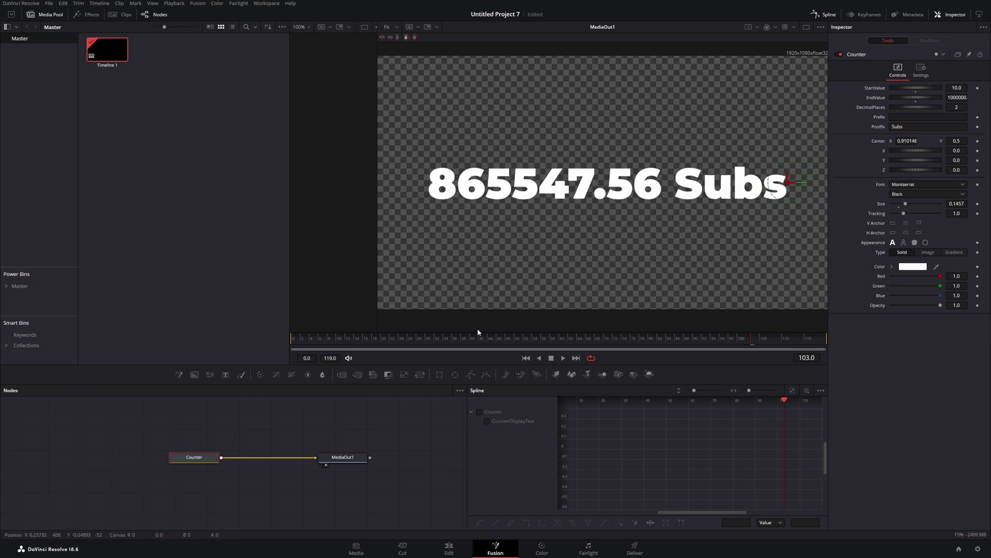
left_click_drag(478, 333, 268, 344)
key("space")
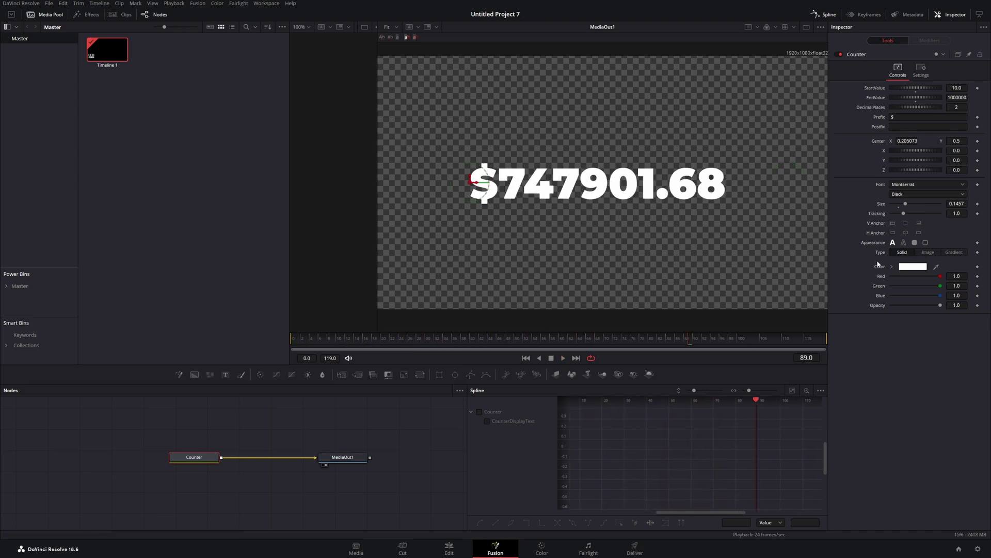
Nudge the counter right and try outline and block appearances before returning to plain fill.
left_click_drag(482, 184, 499, 183)
left_click(904, 242)
left_click(892, 281)
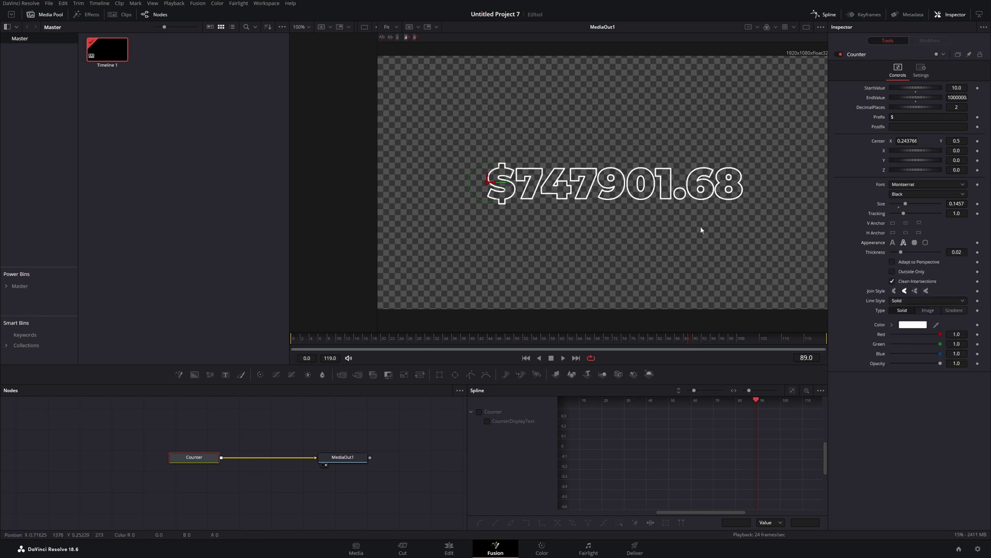
left_click(914, 243)
left_click(893, 242)
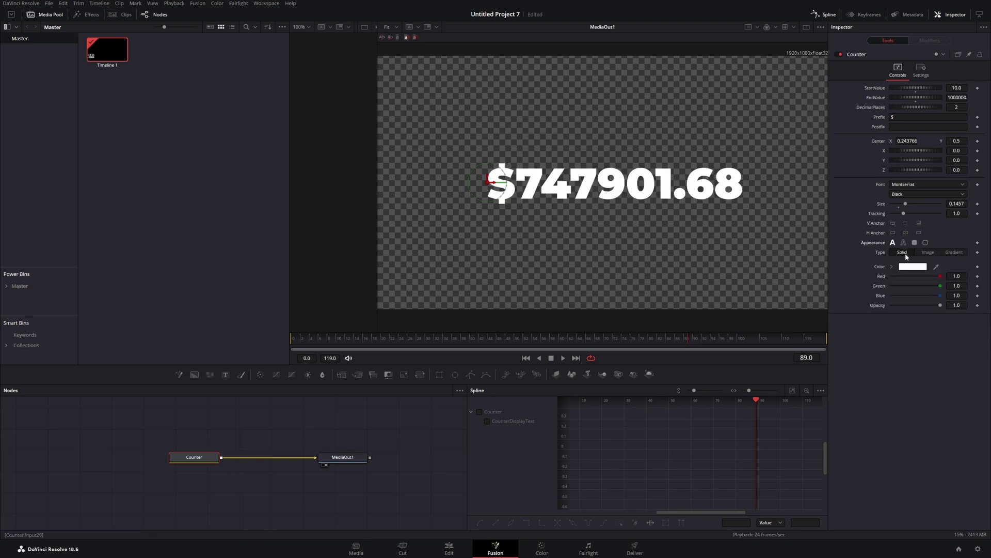
Set the text colour to yellow #ffe51e, trying and then undoing a slight opacity reduction.
left_click(907, 267)
left_click_drag(548, 283, 563, 219)
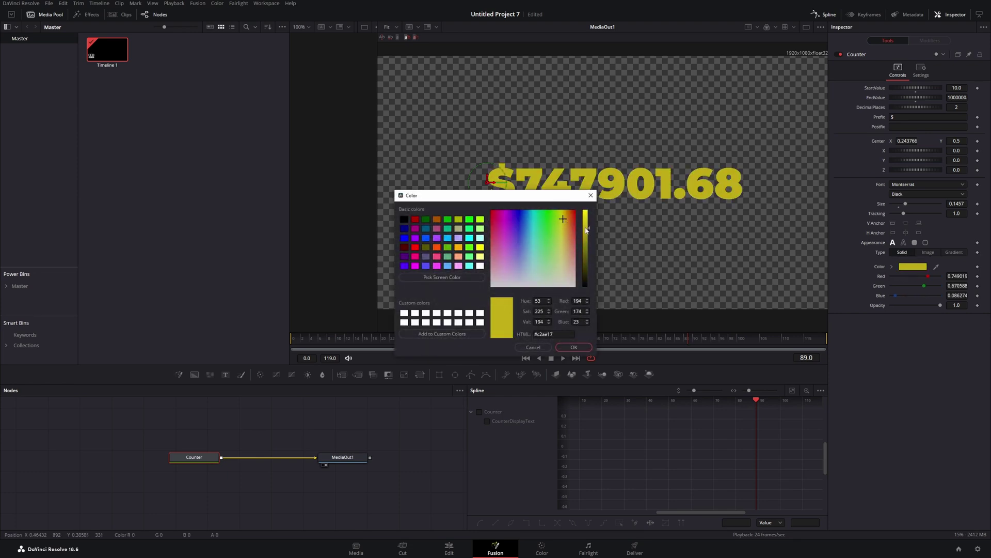
left_click(574, 347)
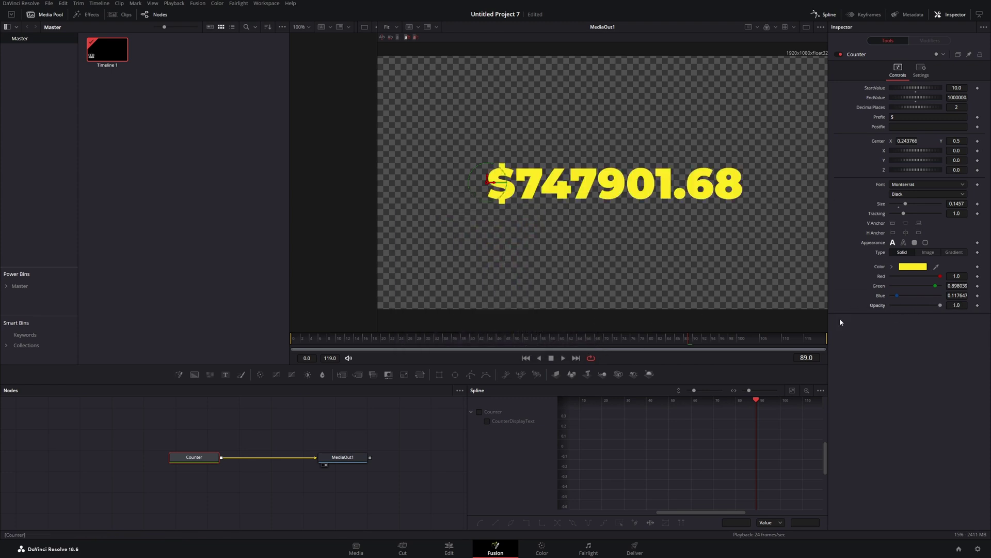
left_click_drag(941, 305, 935, 306)
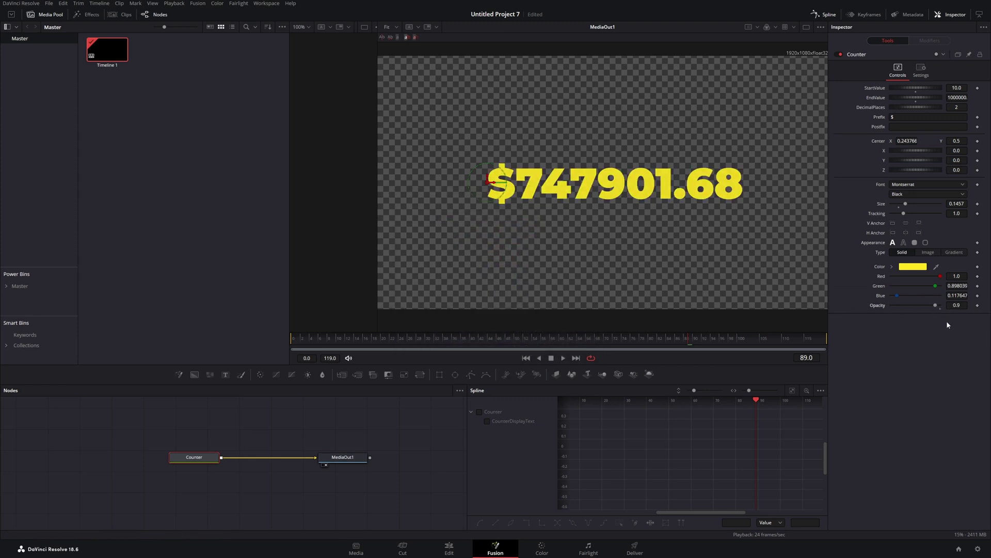
key("ctrl+z")
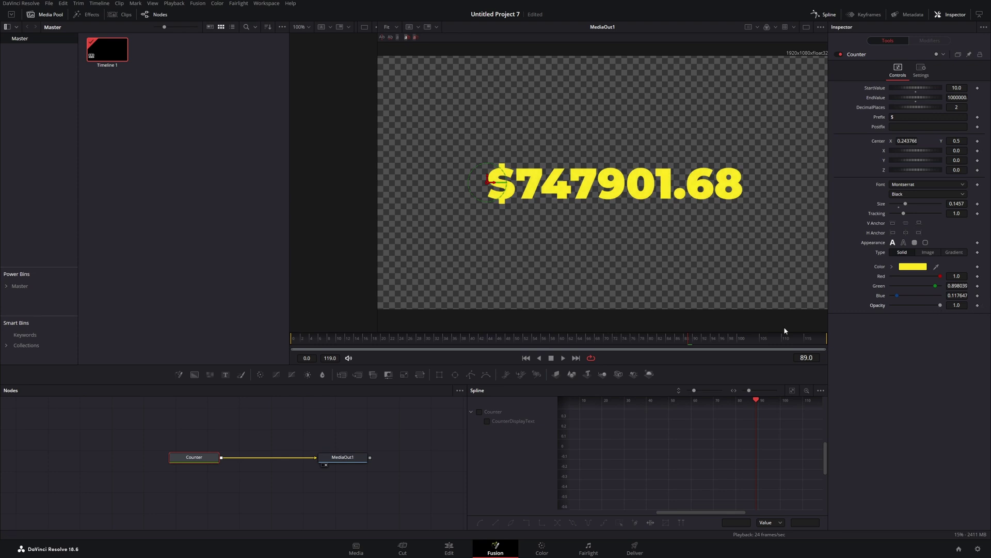
Move MediaOut1 further right to make room in the node graph.
left_click(370, 493)
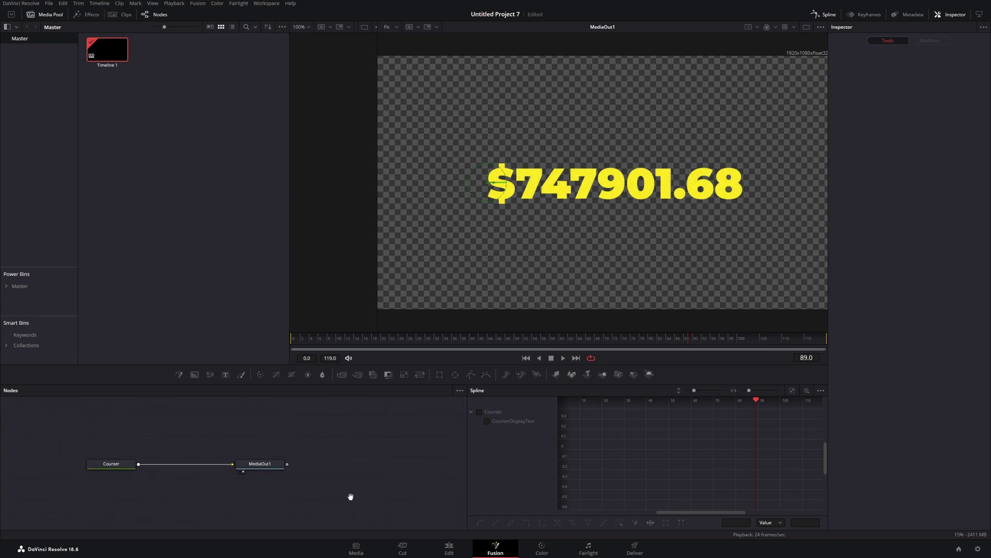
left_click_drag(329, 475, 411, 476)
scroll(399, 476, "right", 3)
left_click(193, 452)
Insert a Soft Glow node between Counter and MediaOut1 with Gain lowered to 0.787.
key("shift+space")
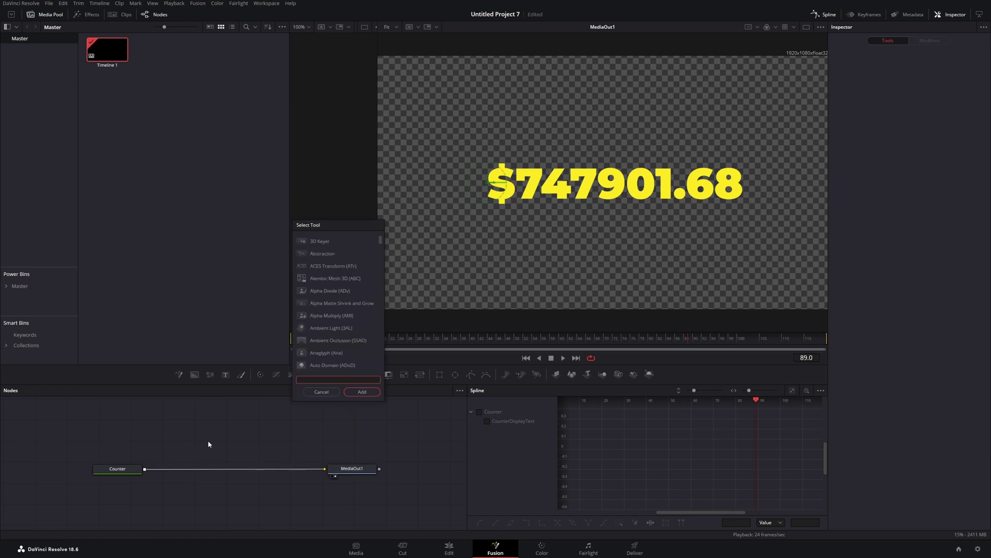
type("soft")
key("Return")
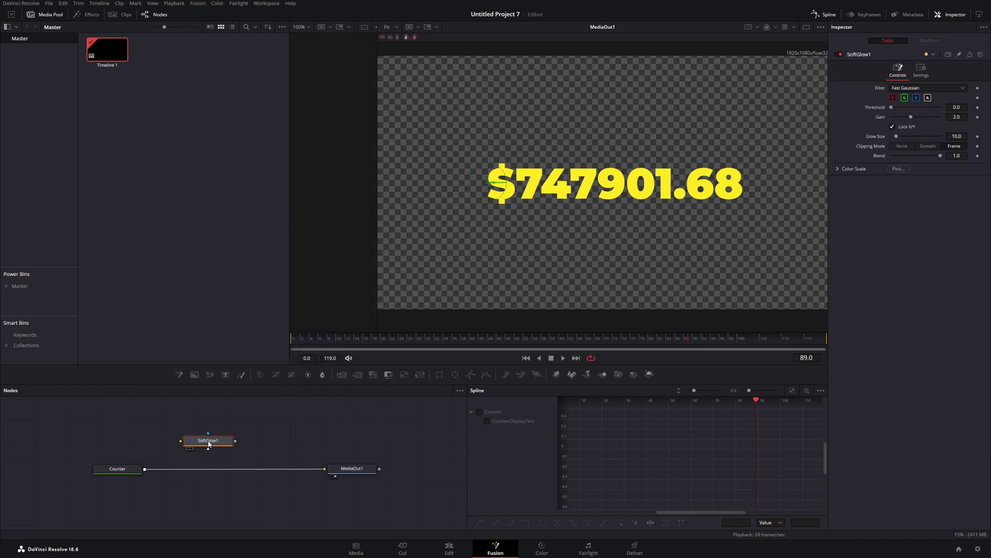
left_click_drag(208, 442, 235, 482)
left_click_drag(911, 117, 899, 119)
scroll(648, 264, "down", 1)
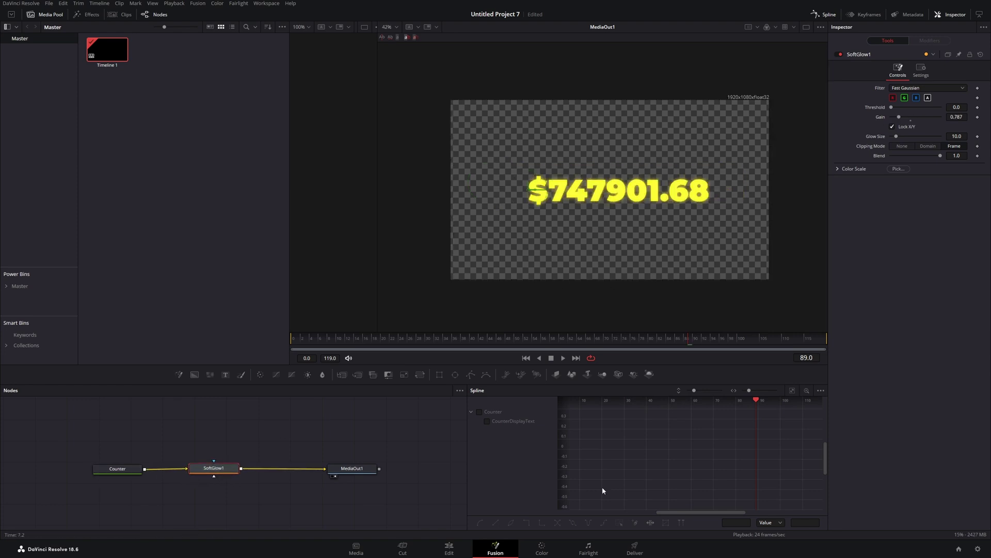